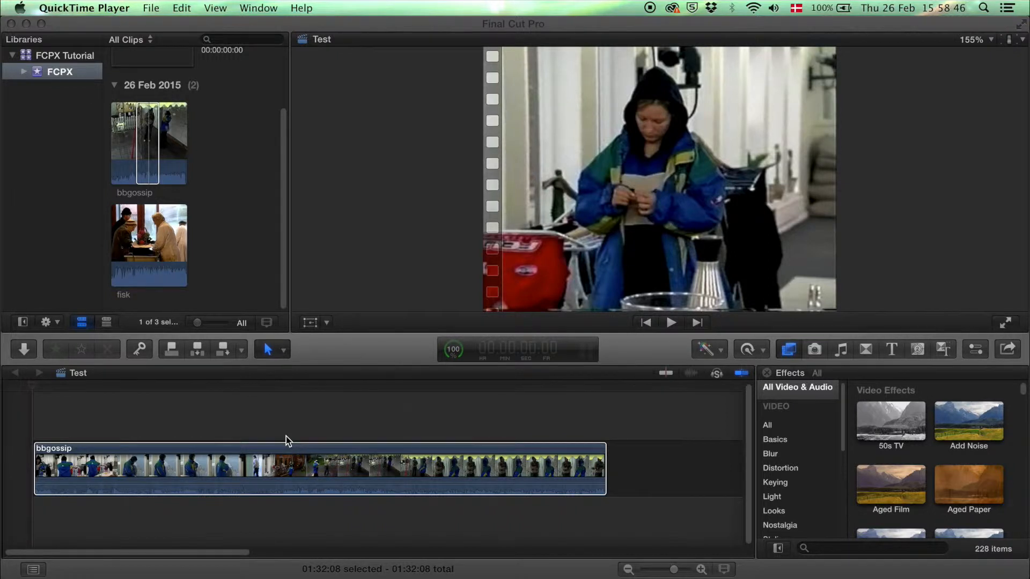
Step: Activate the Final Cut Pro window and select the bbgossip clip in the Test timeline
click(286, 436)
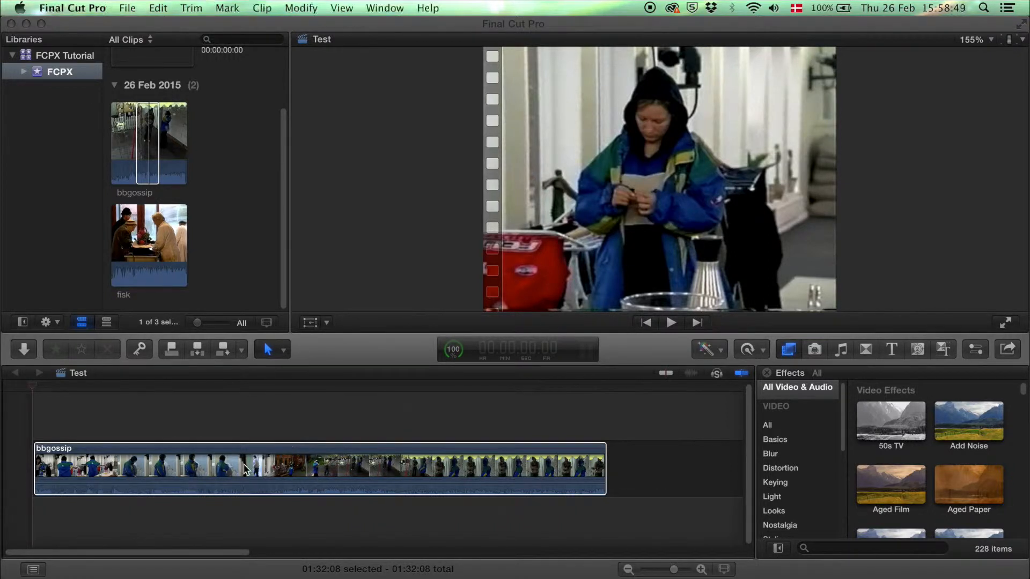
click(246, 469)
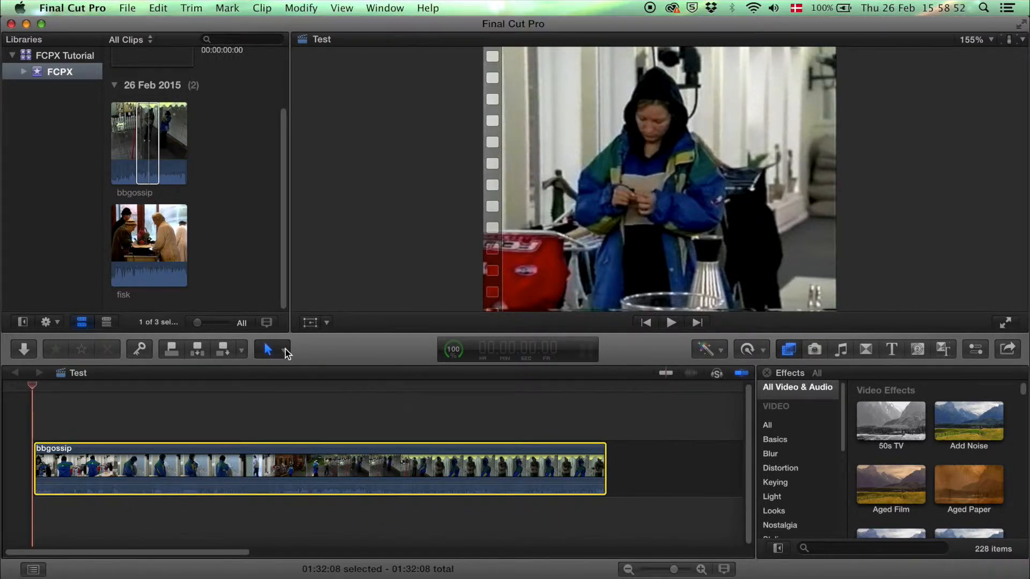
Step: Split the bbgossip clip into two pieces with the Blade tool about a third of the way in
click(283, 351)
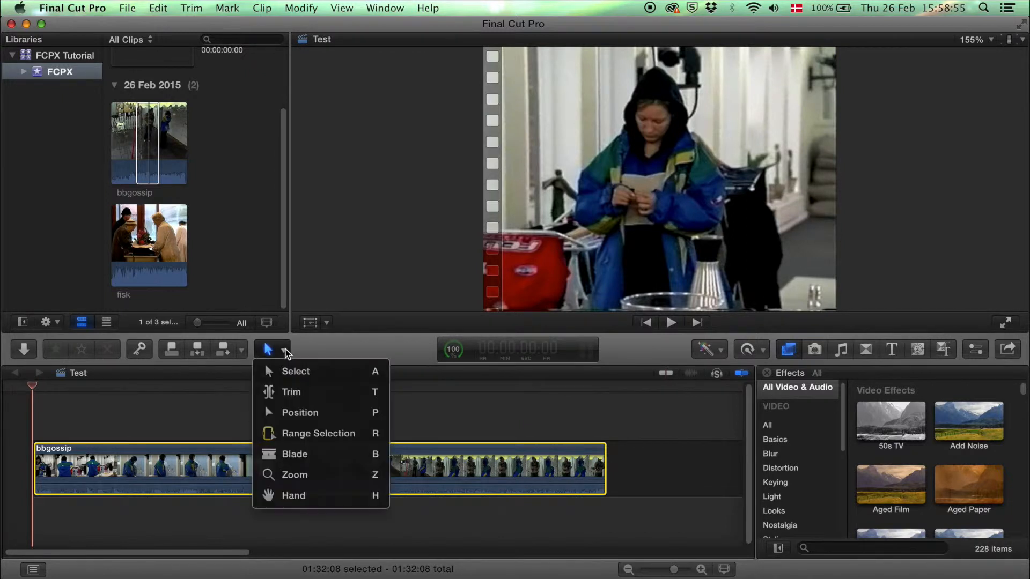
click(296, 457)
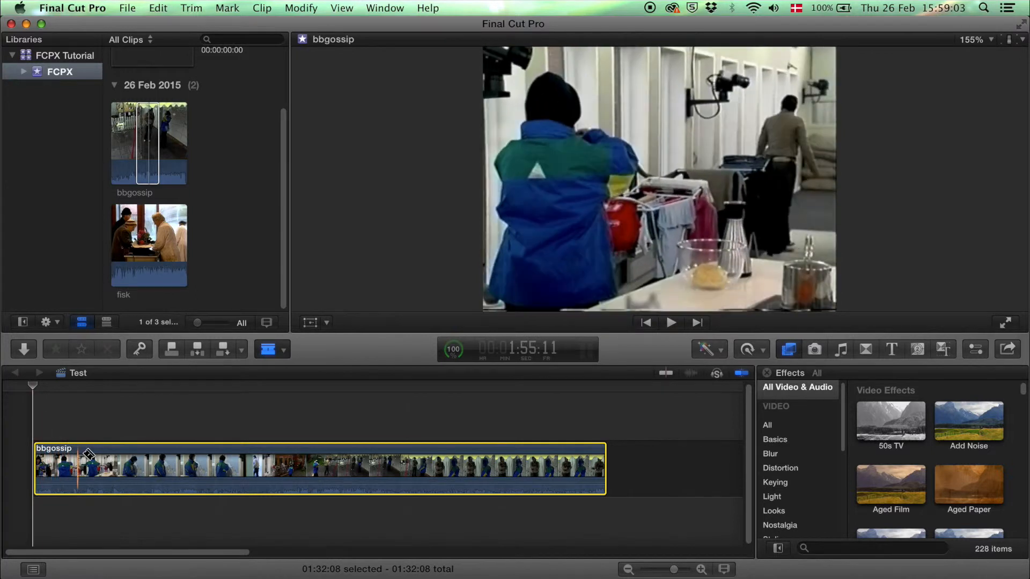
click(234, 463)
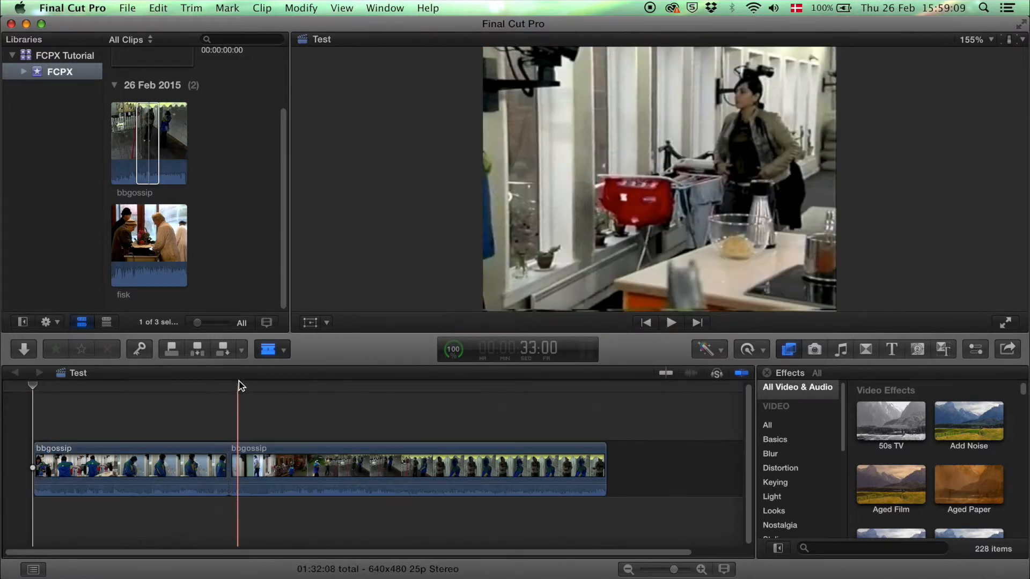
click(285, 350)
Step: Return to the Select tool and select the second bbgossip clip
click(295, 371)
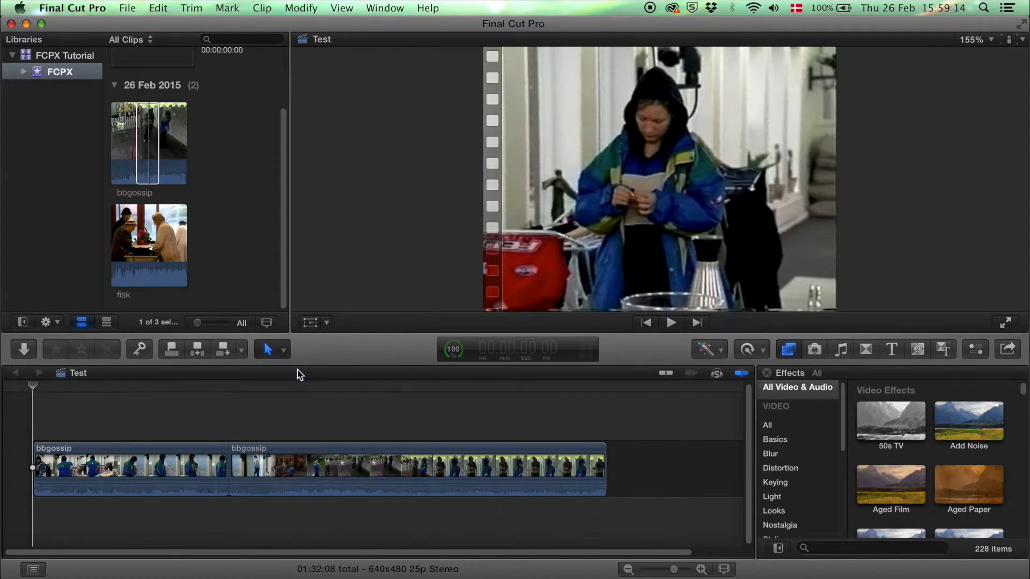
click(187, 475)
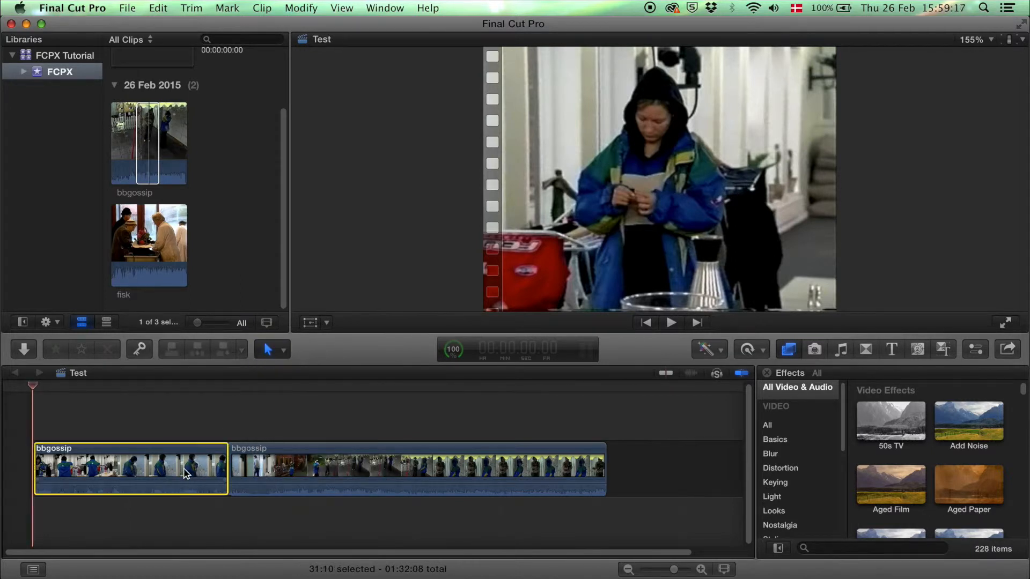
click(298, 464)
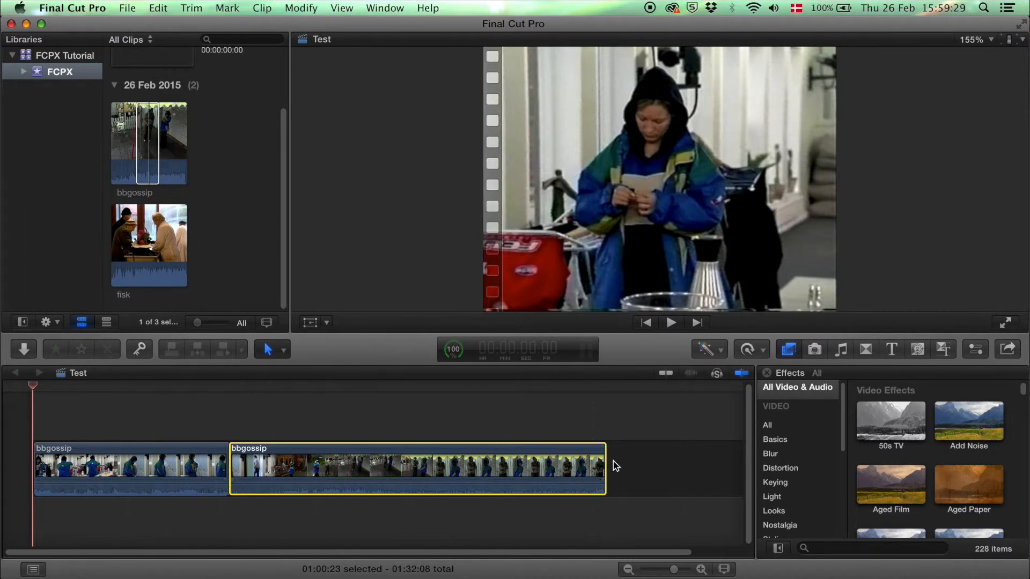
Step: Trim the second clip's end shorter, then drag it back out to nearly its original length
drag(605, 467, 535, 469)
click(234, 471)
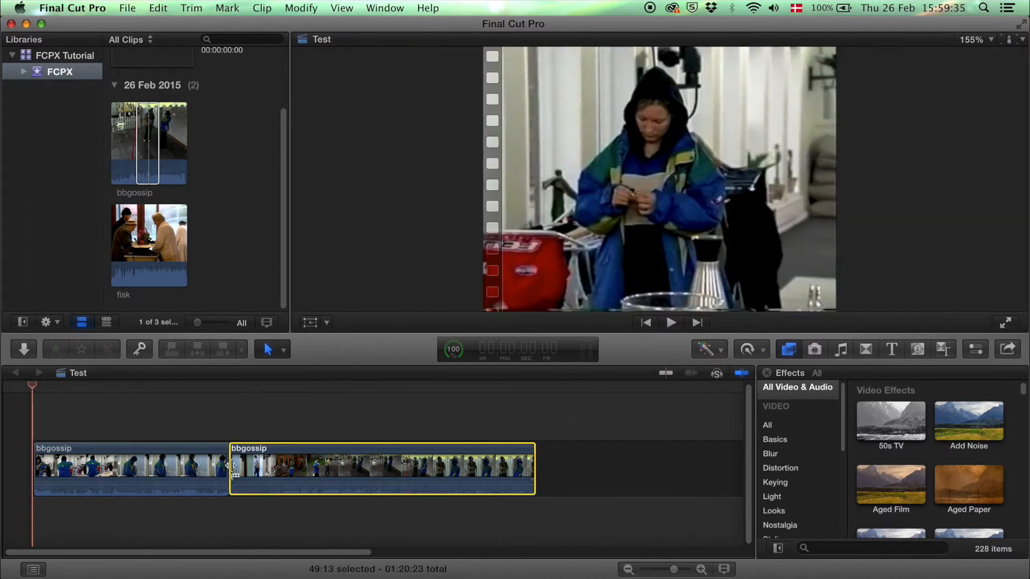
drag(234, 467, 286, 466)
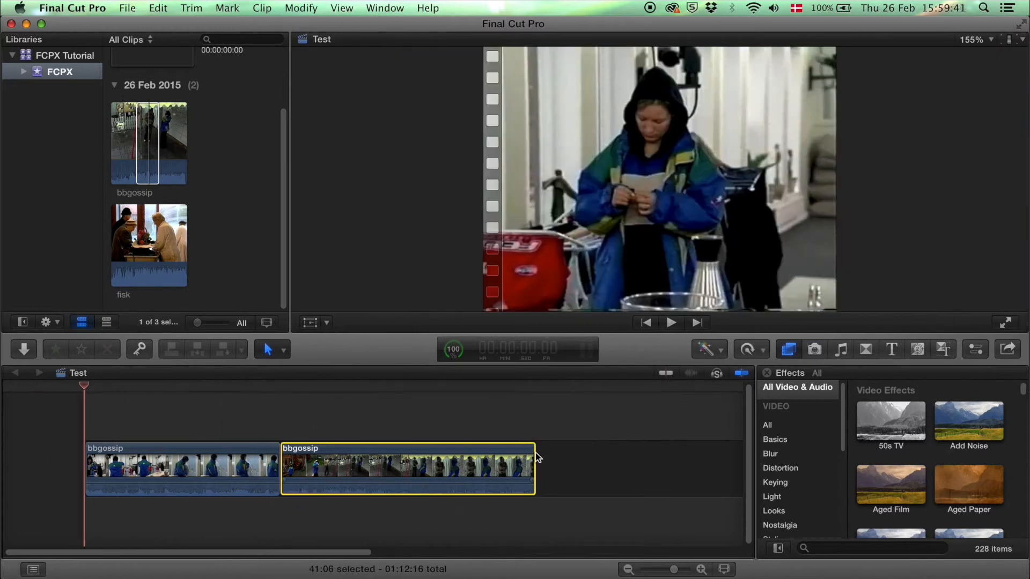
drag(535, 463, 643, 469)
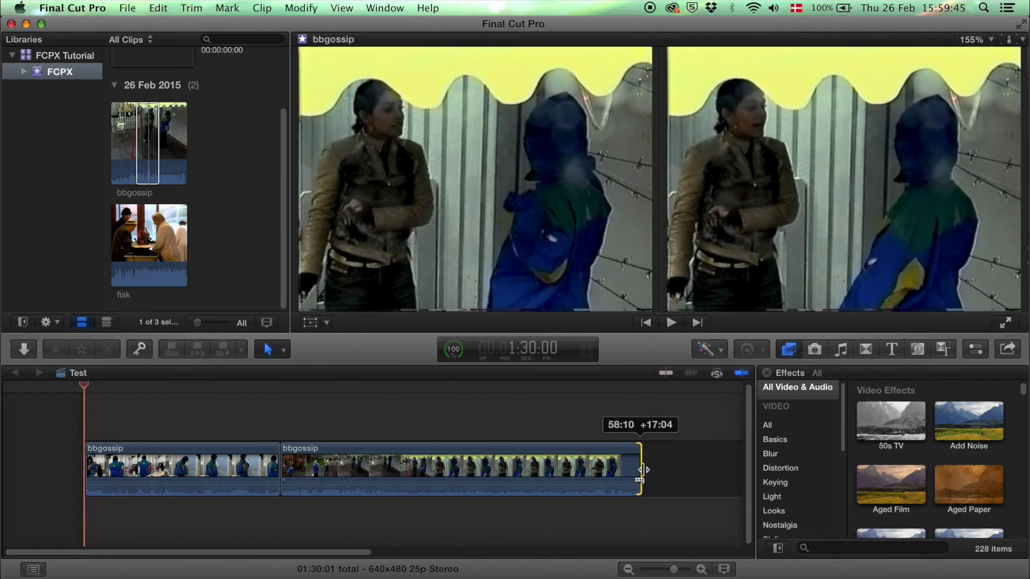